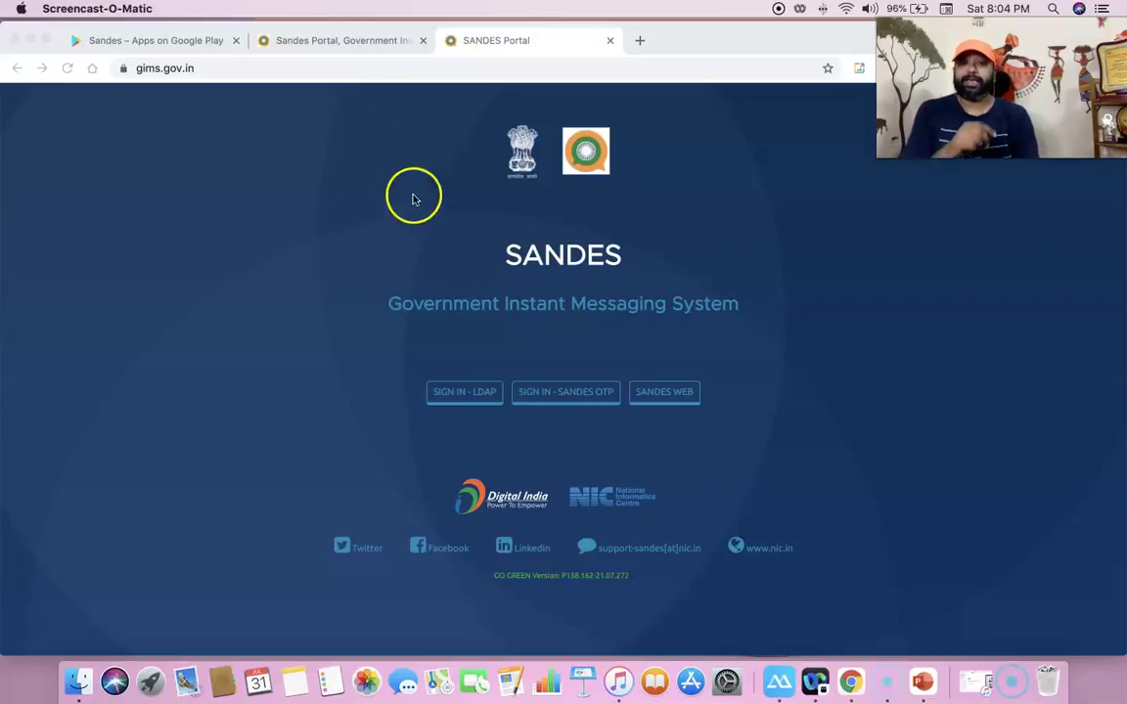
Show the SANDES Portal Download Center tab, glancing at the sign-in tab in between.
click(348, 42)
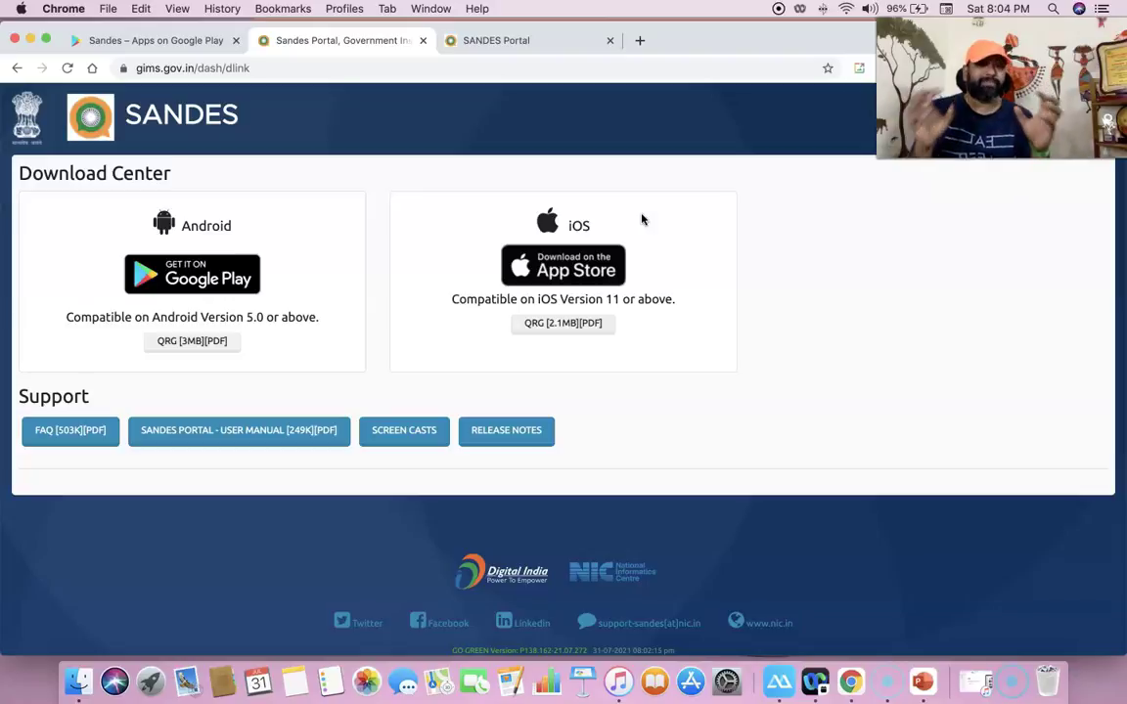
click(494, 40)
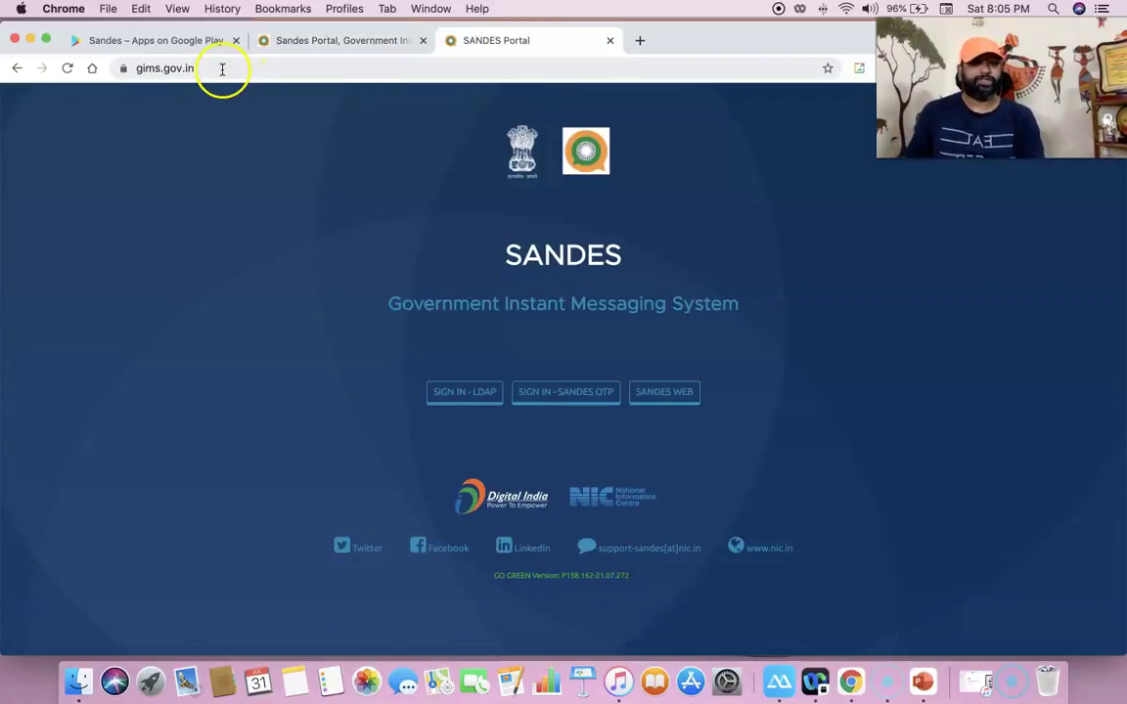
click(311, 42)
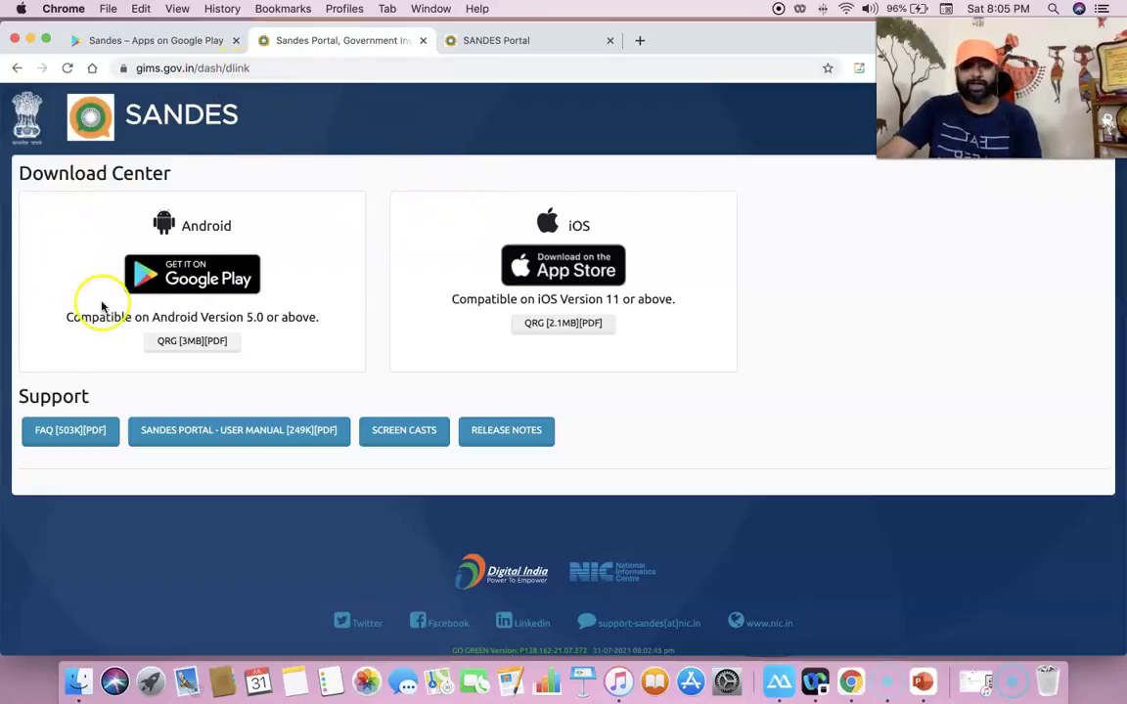
Browse the Sandes Google Play listing's description, screenshots and 4.6-rated reviews.
click(150, 44)
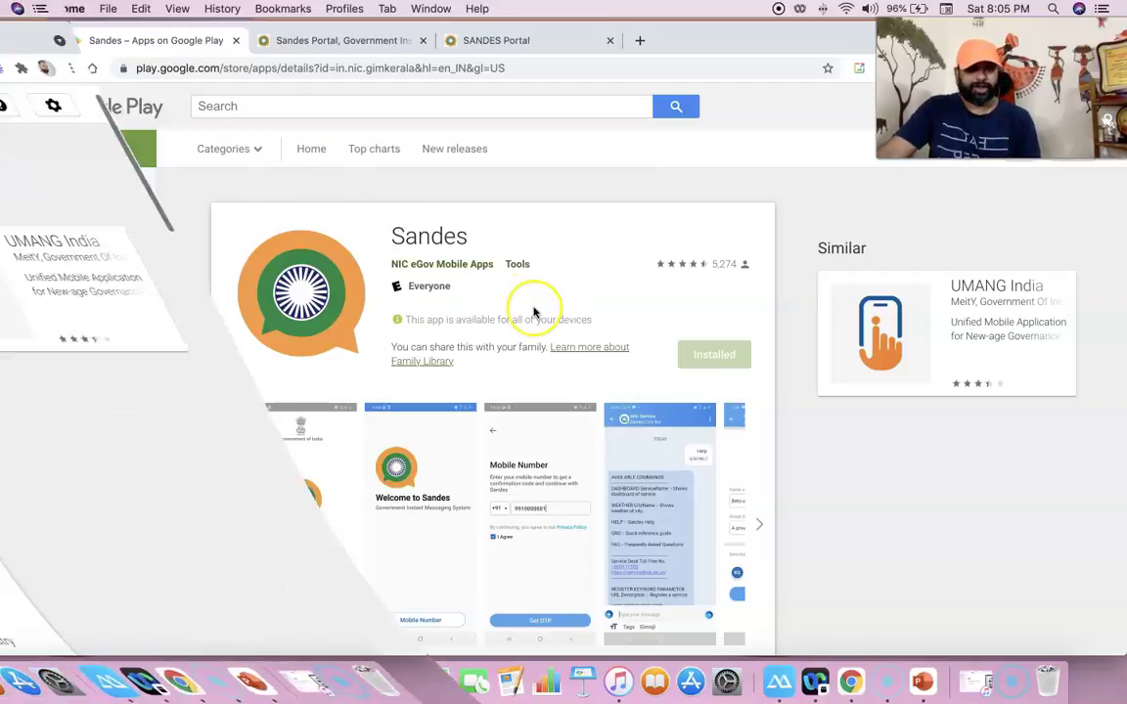
scroll(533, 312, down, 4)
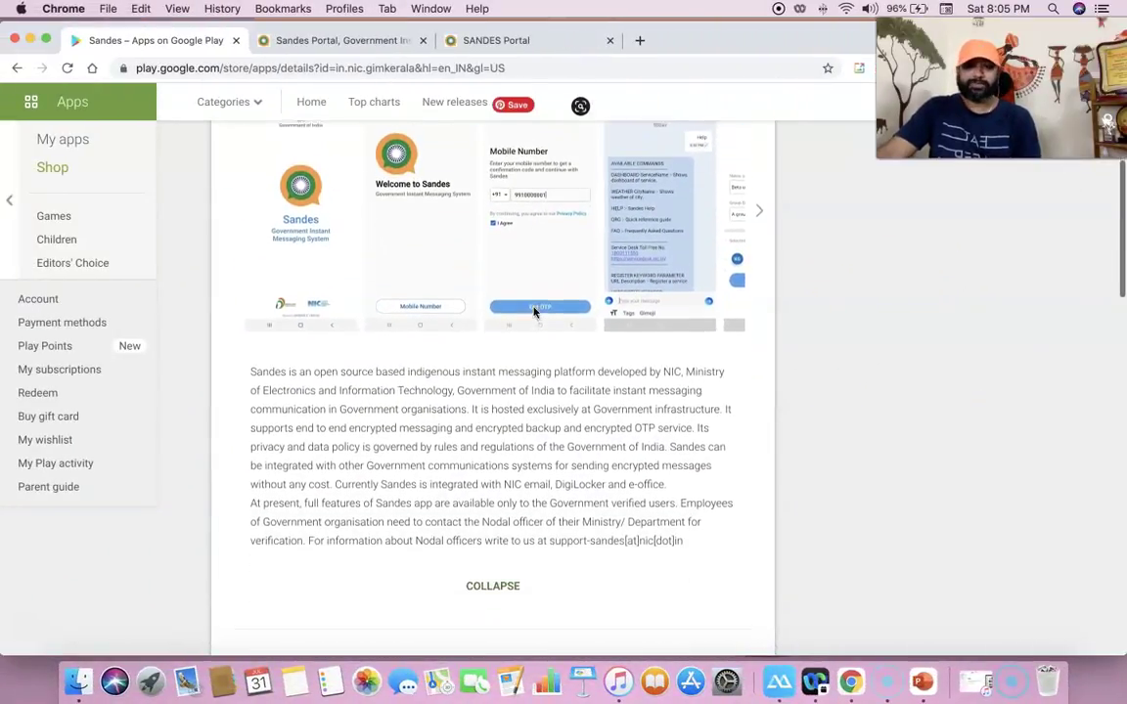
scroll(533, 312, down, 5)
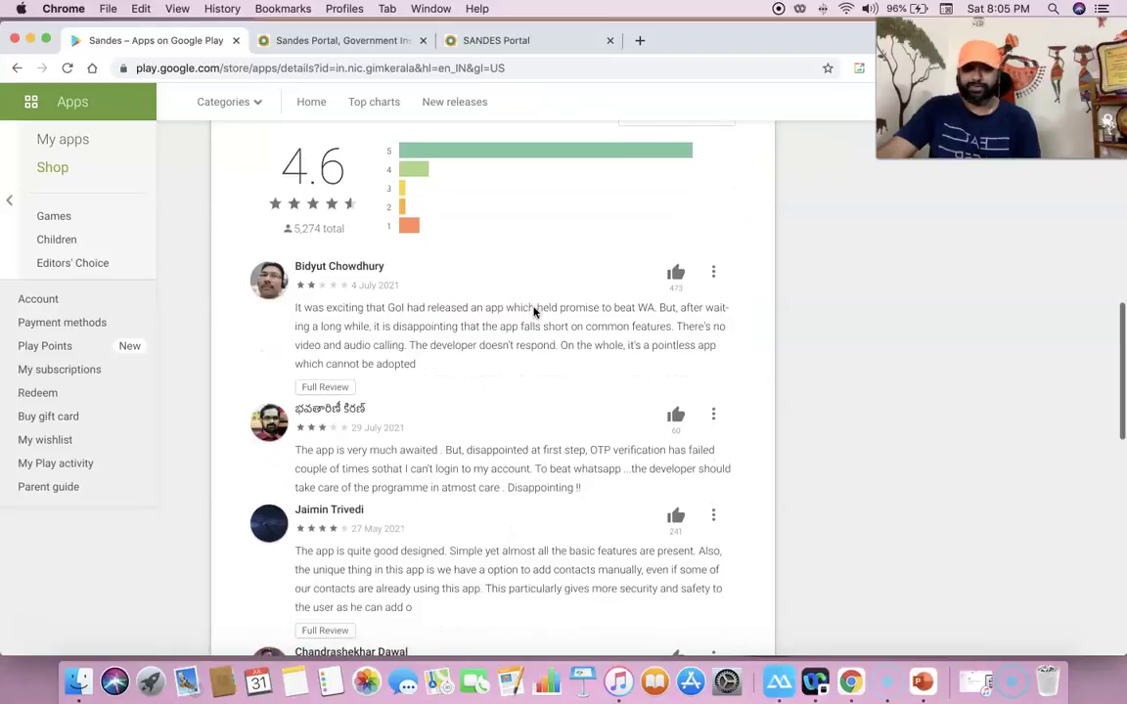
scroll(352, 196, up, 1)
drag(347, 189, 285, 188)
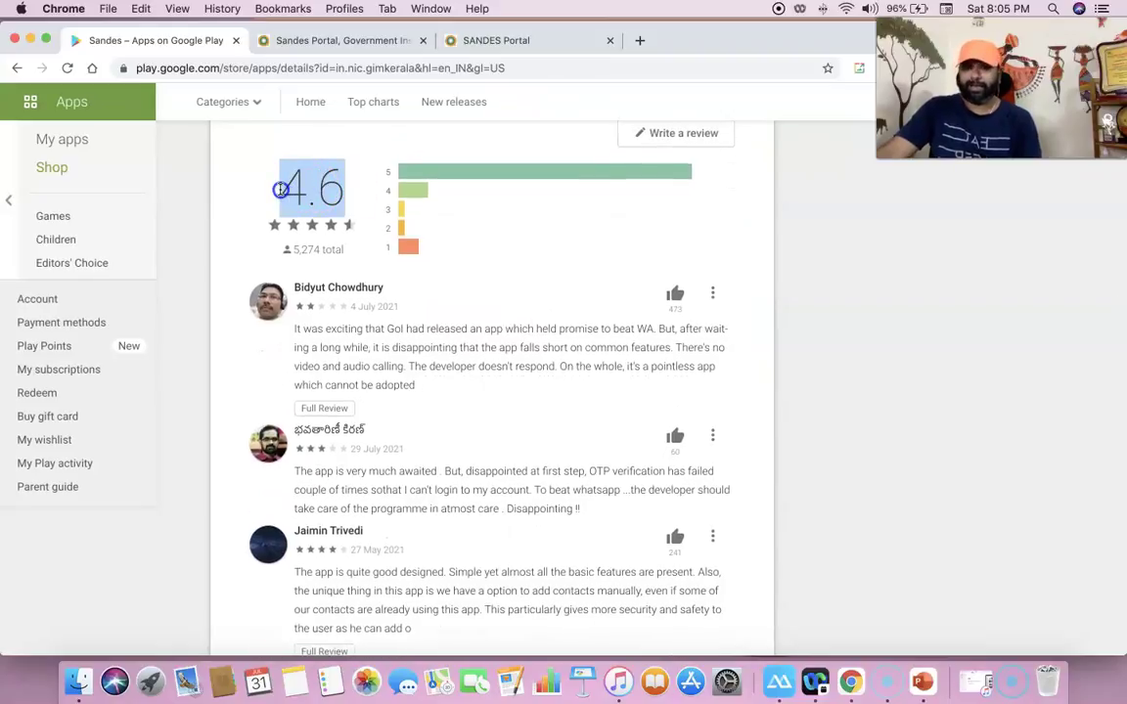
scroll(339, 239, up, 3)
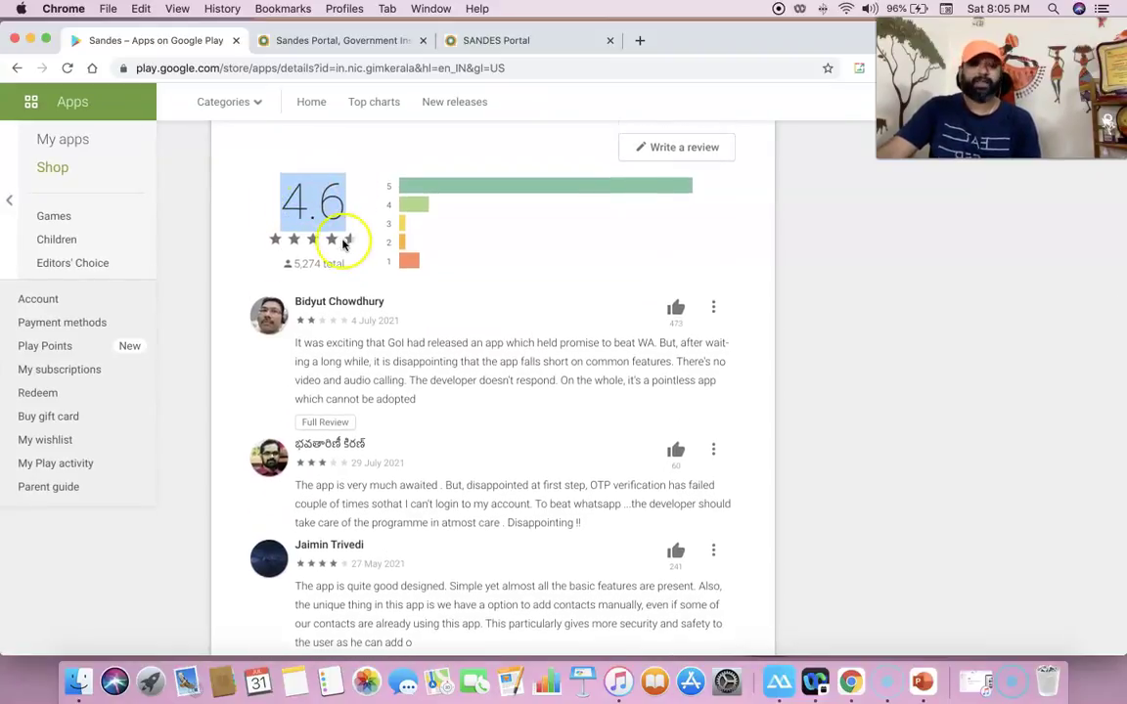
scroll(343, 244, up, 6)
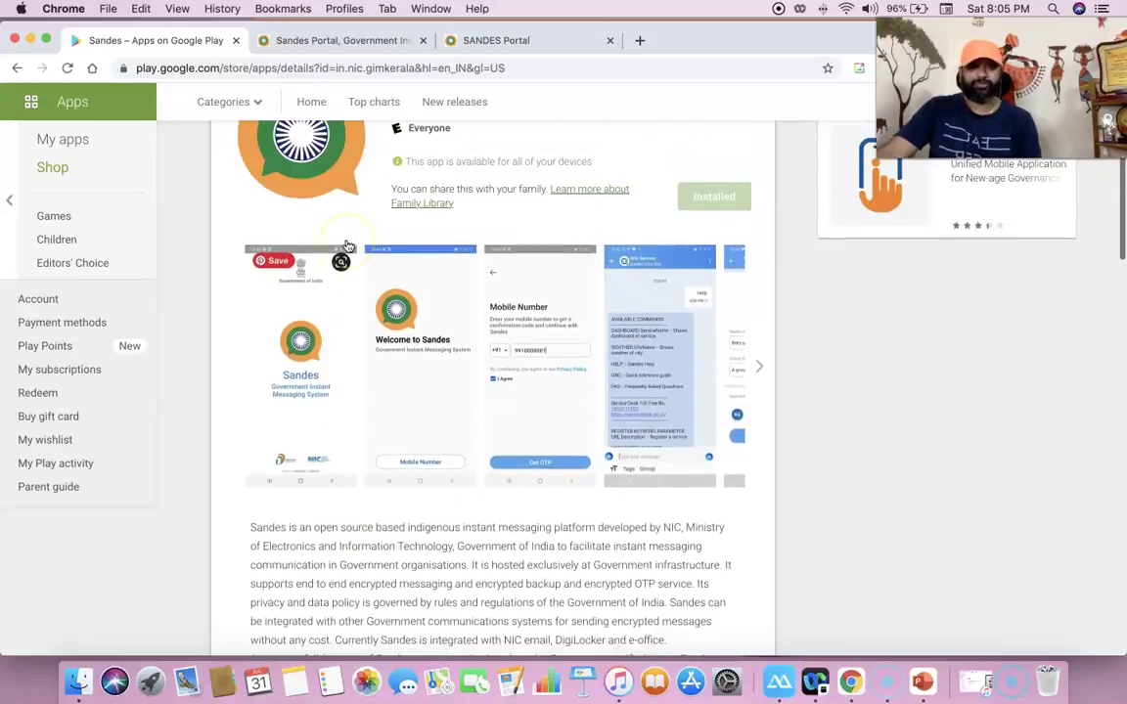
scroll(346, 246, up, 1)
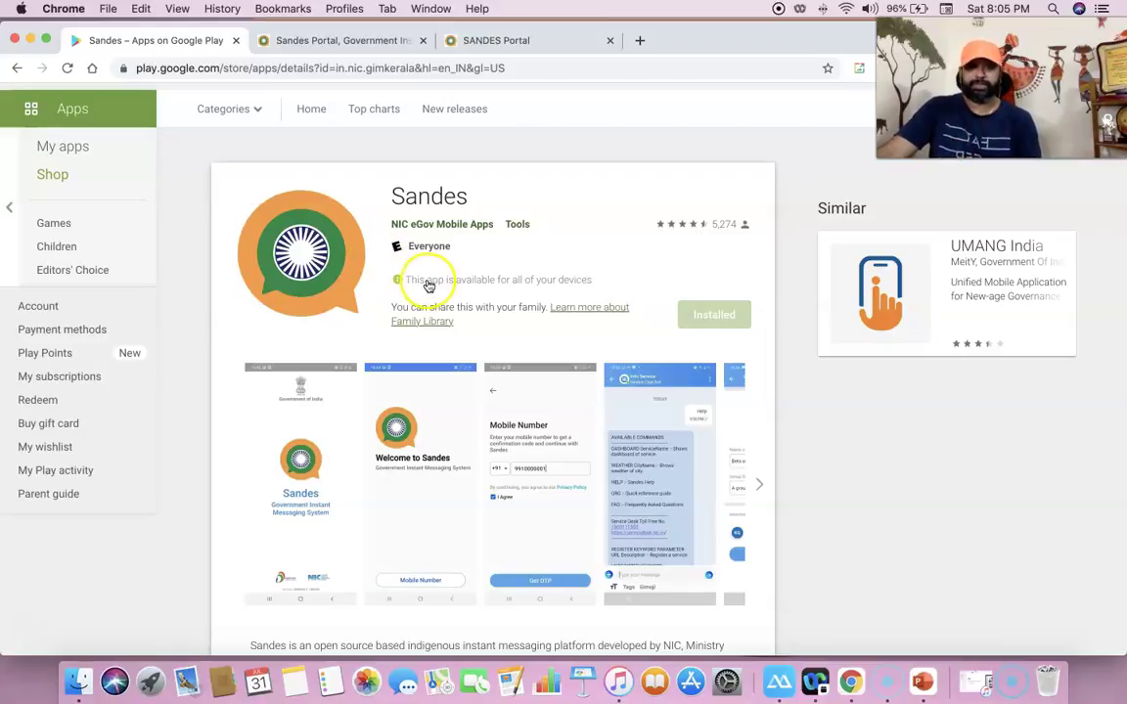
scroll(428, 286, down, 1)
scroll(428, 286, down, 5)
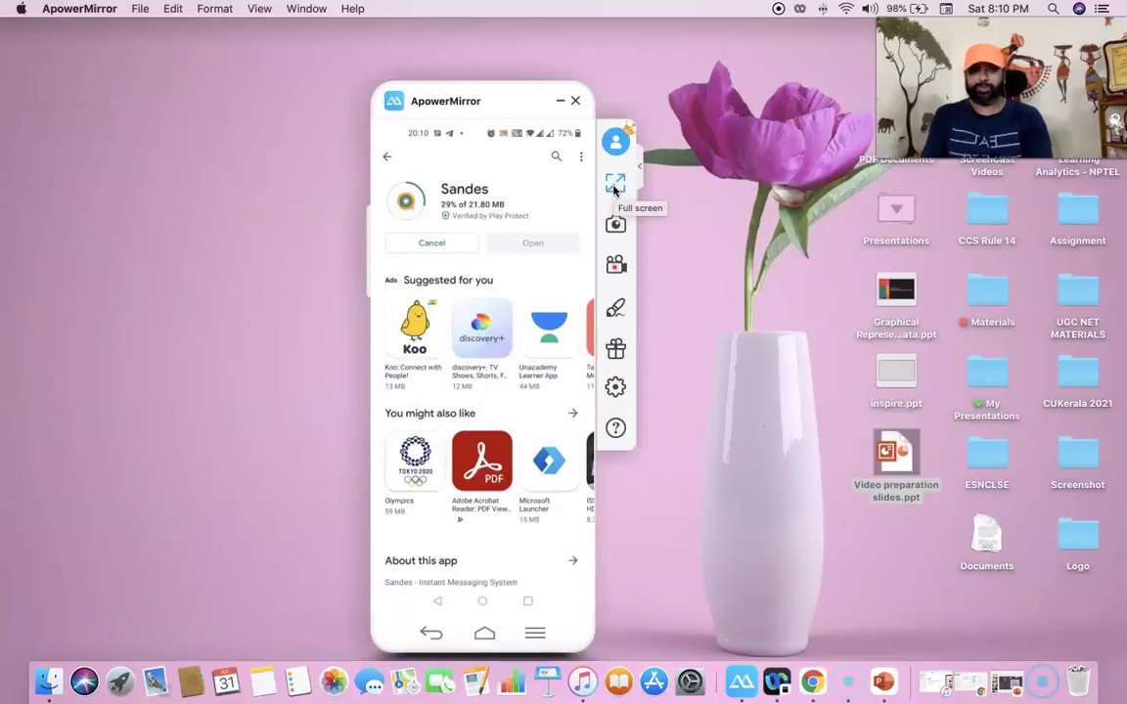
Switch the ApowerMirror phone view to full screen.
click(615, 191)
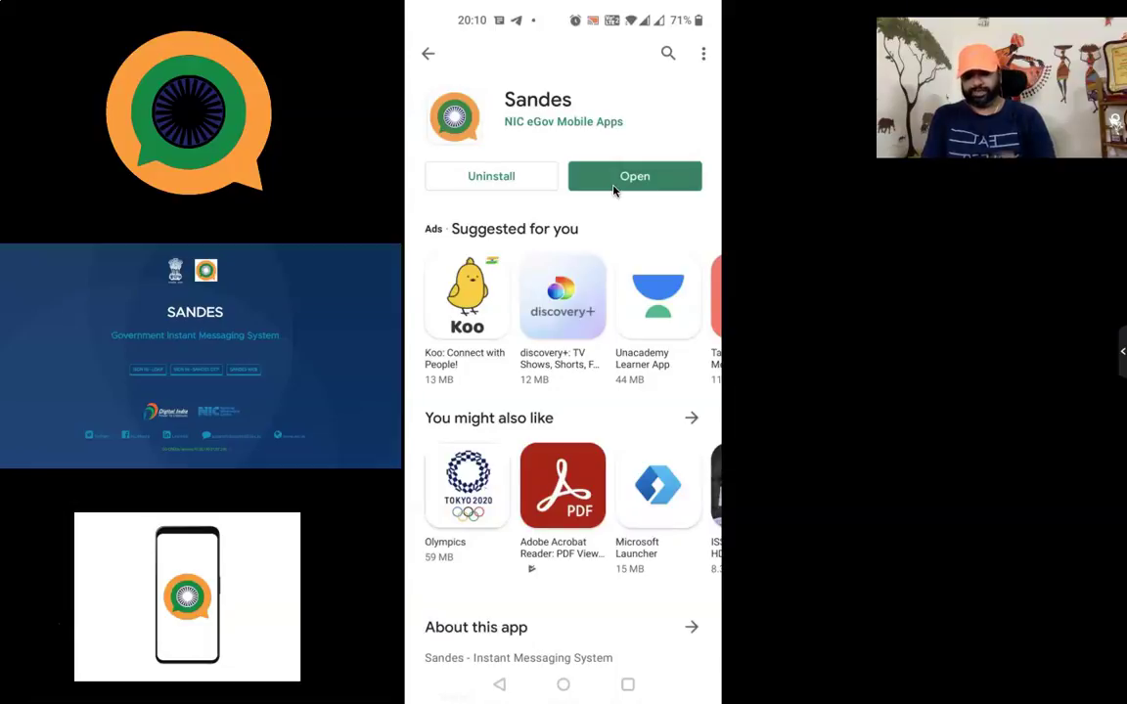
Return the mirrored phone to its home screen with Alt+H.
key(alt+h)
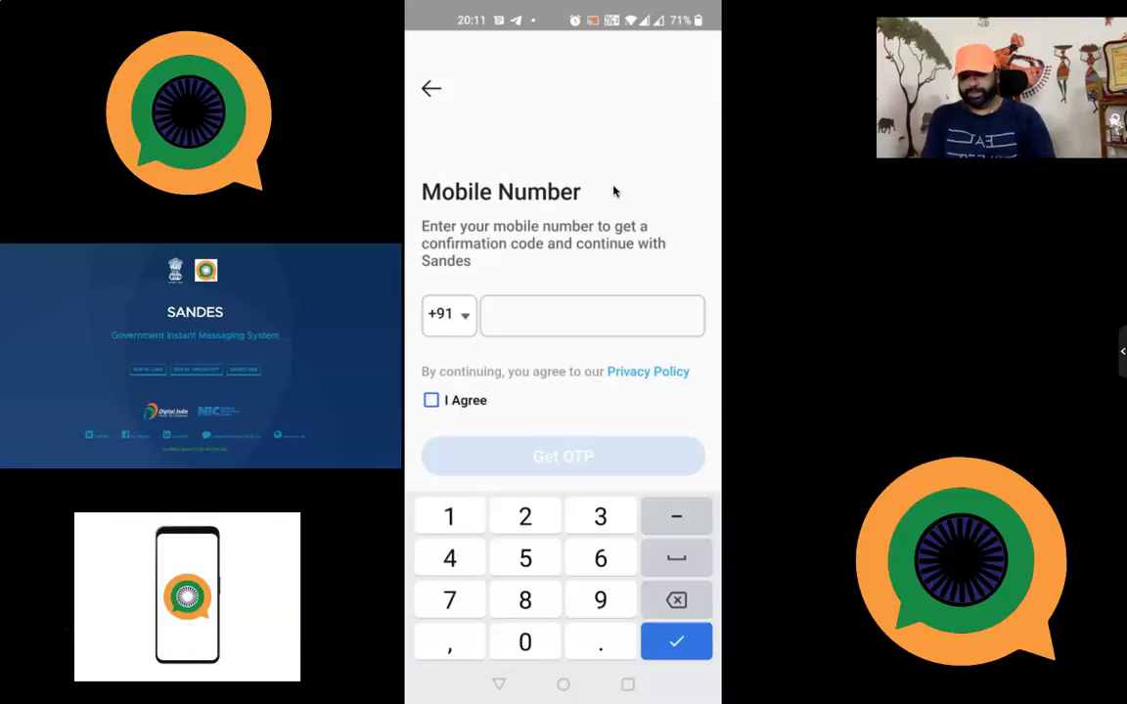
Enter the mobile number, tick I Agree, and request the OTP.
text(94)
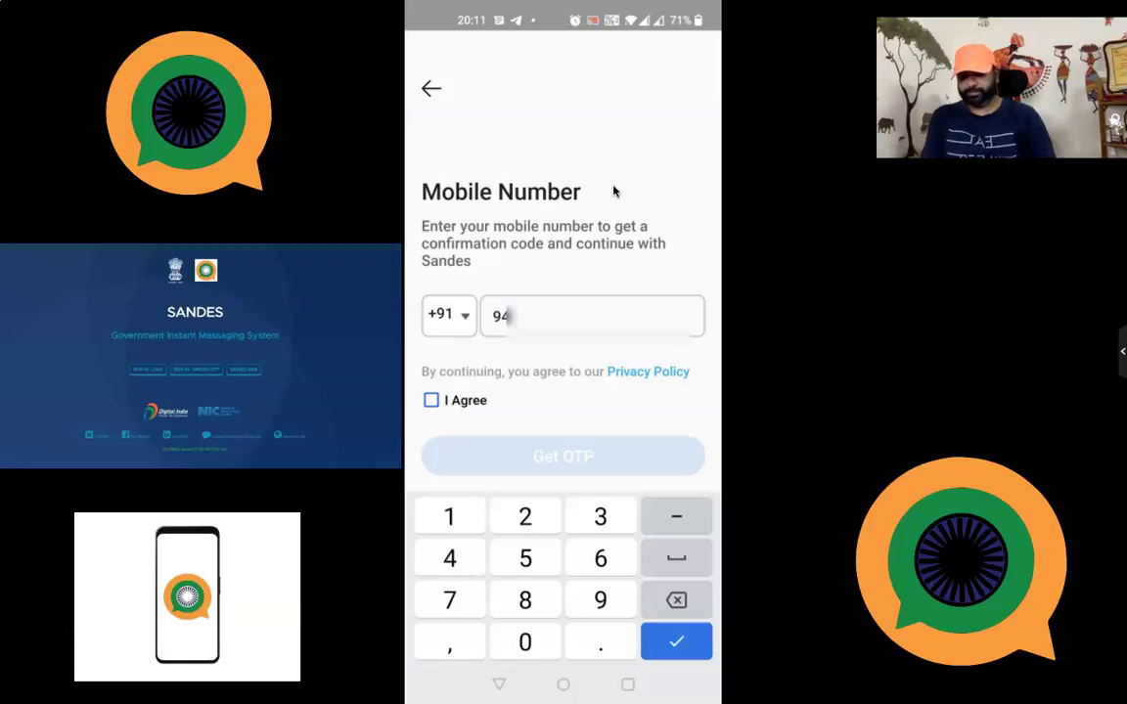
text(000)
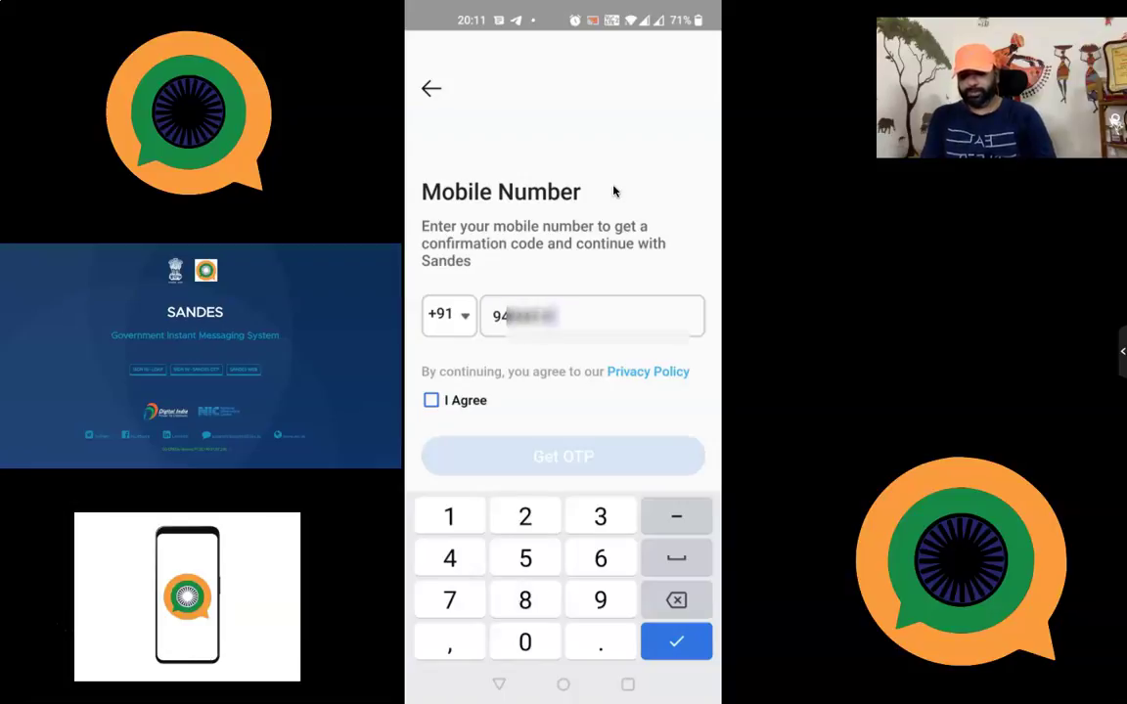
text(000)
click(430, 400)
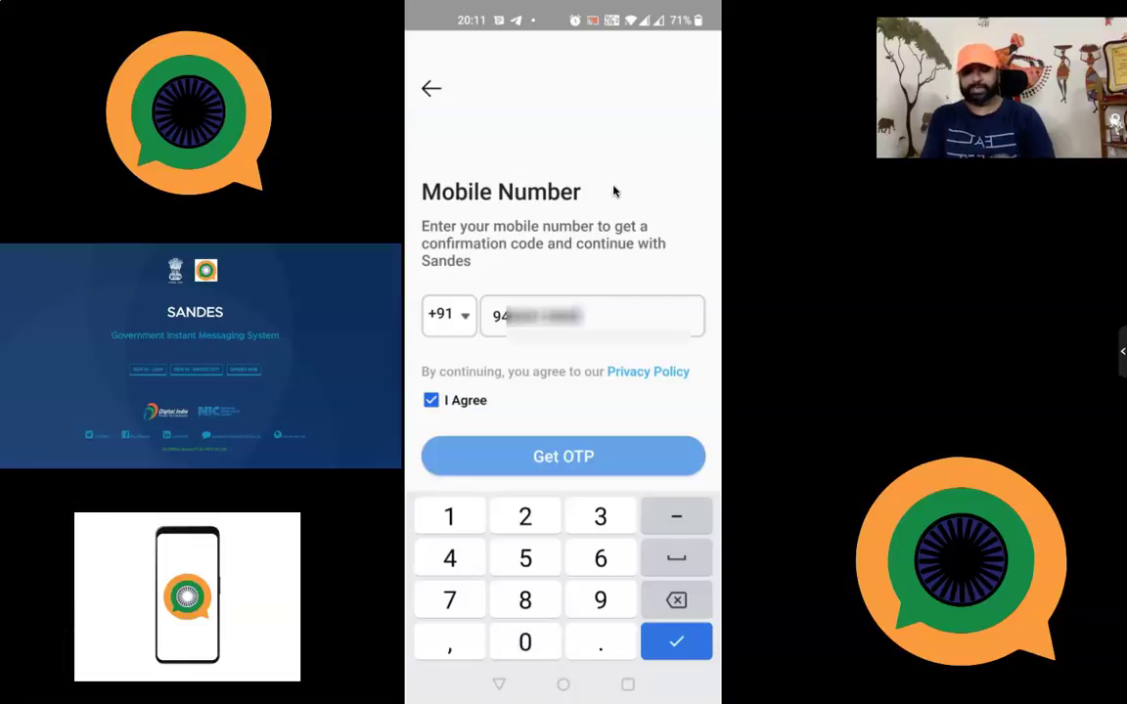
key(Return)
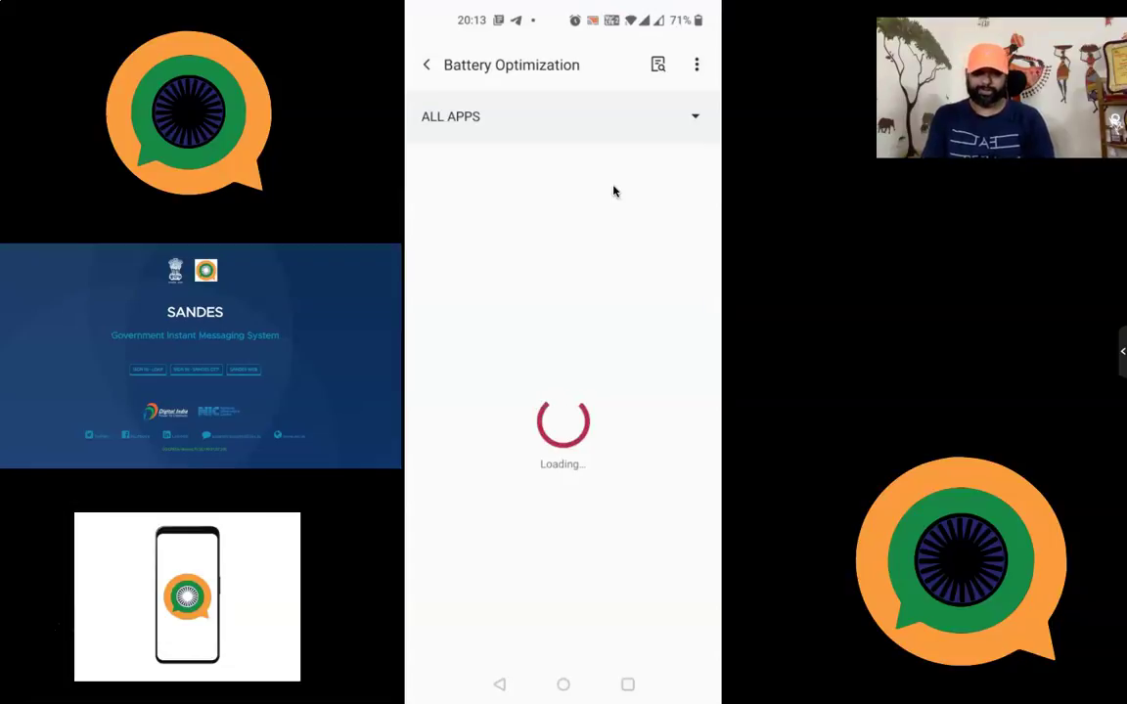
Scroll the Battery Optimization app list in Android Settings.
scroll(614, 191, down, 5)
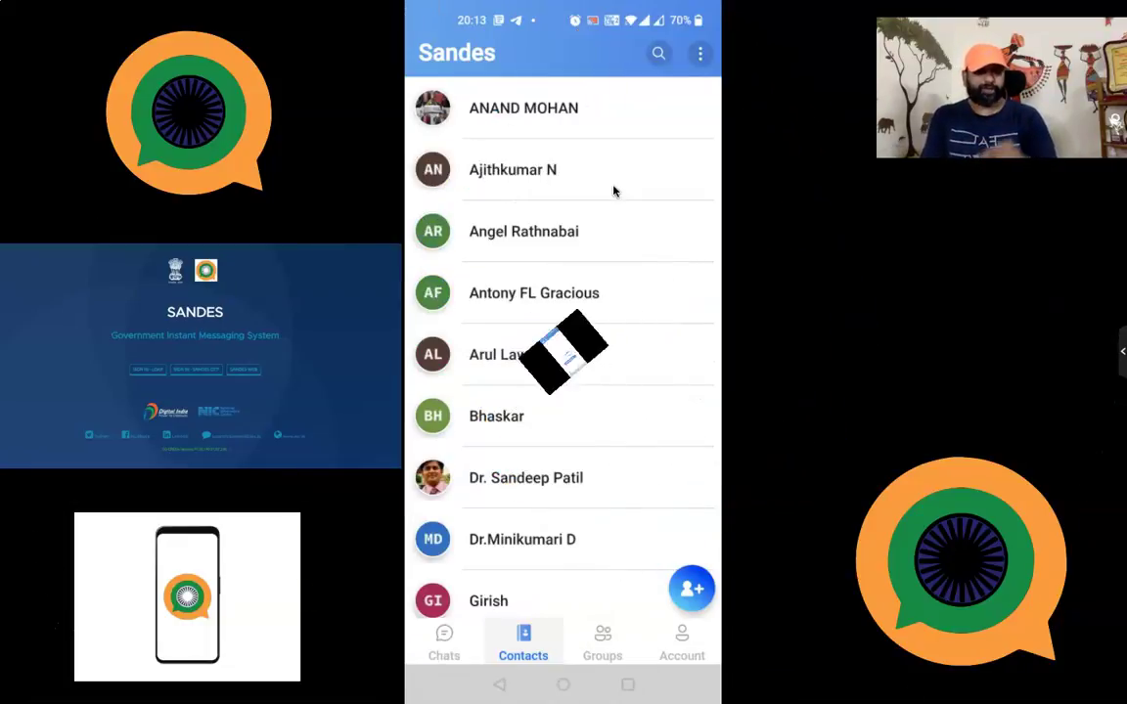
Scroll down and back up through the loaded Sandes Contacts list.
scroll(614, 191, down, 10)
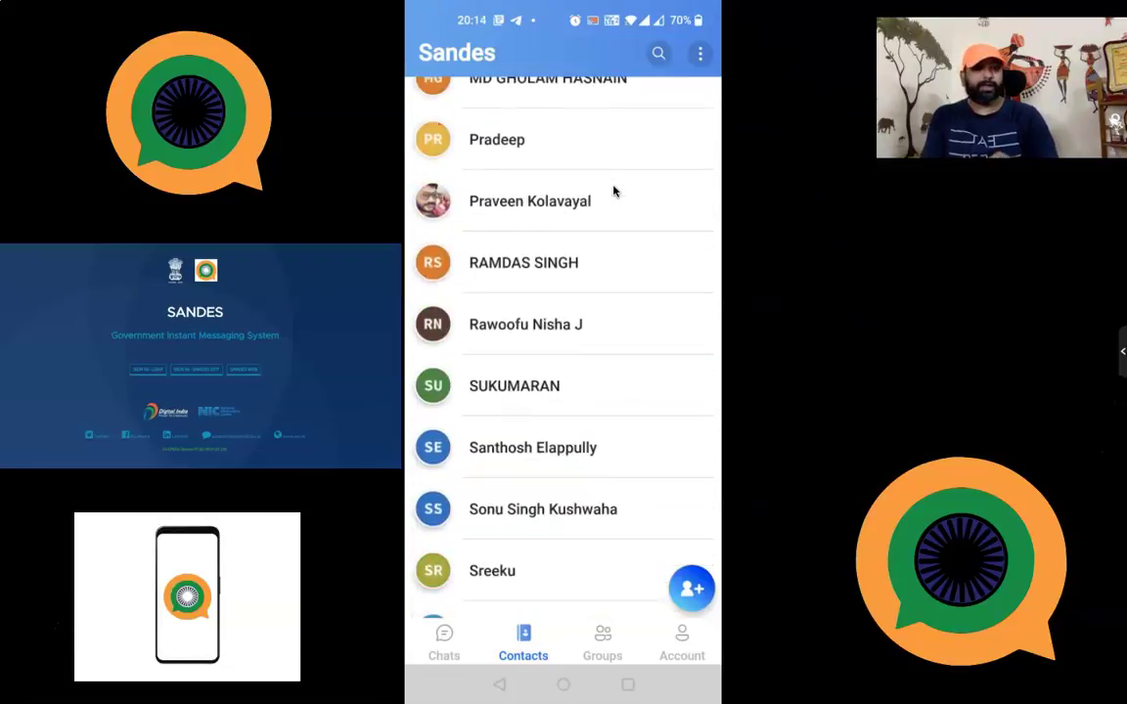
scroll(614, 191, down, 2)
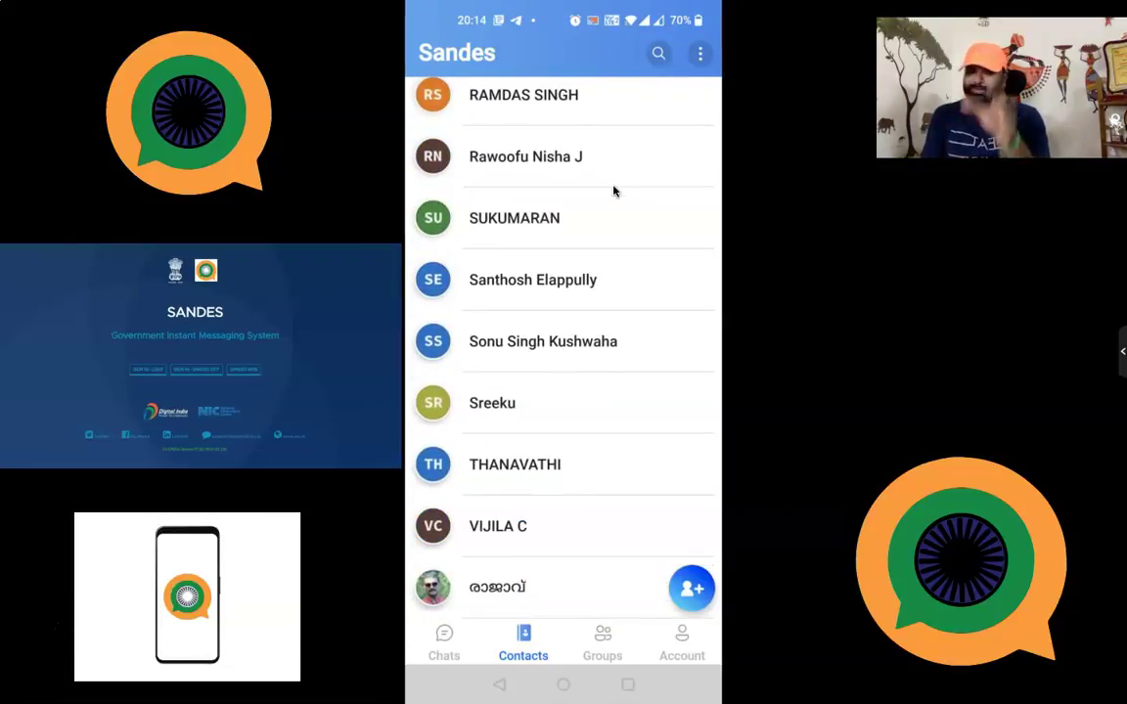
scroll(614, 191, up, 10)
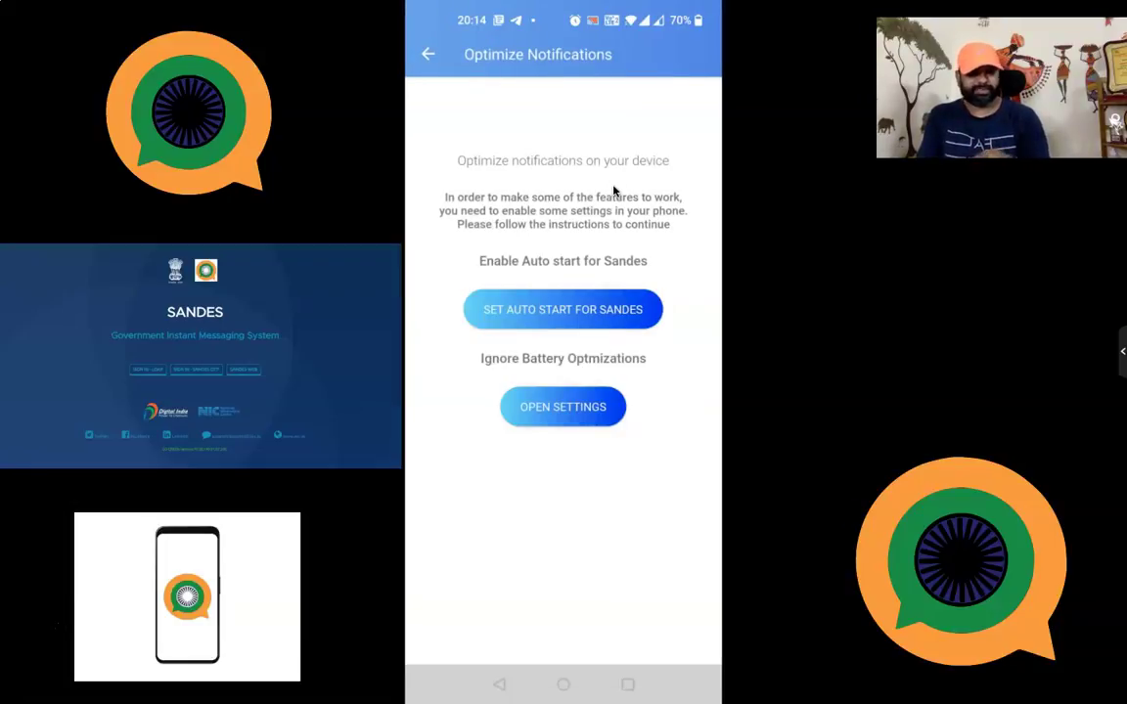
Back out of Optimize Notifications to the Notifications and Account pages.
key(Escape)
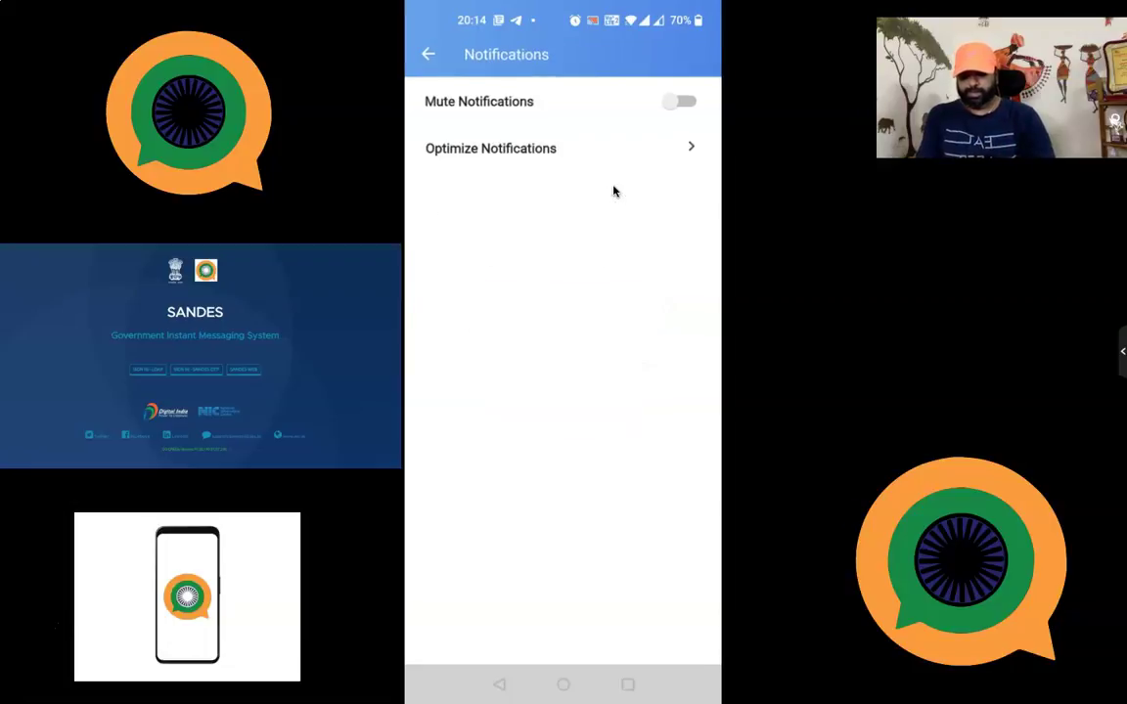
key(Escape)
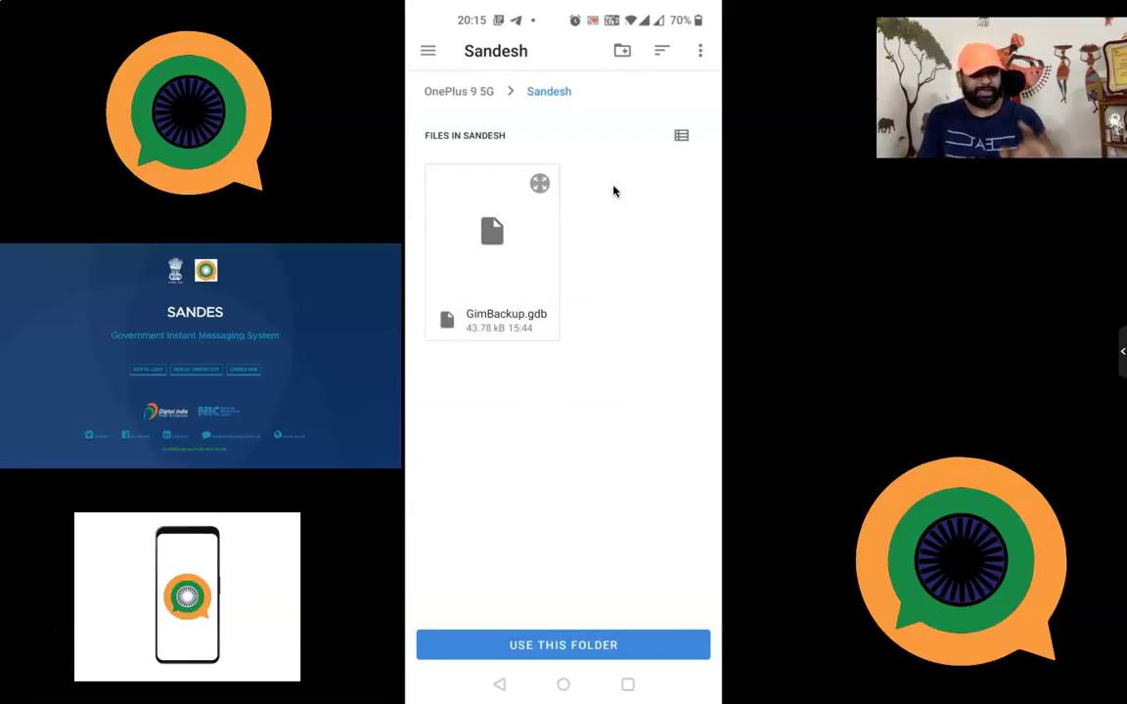
Close the backup folder picker without choosing a folder.
key(Escape)
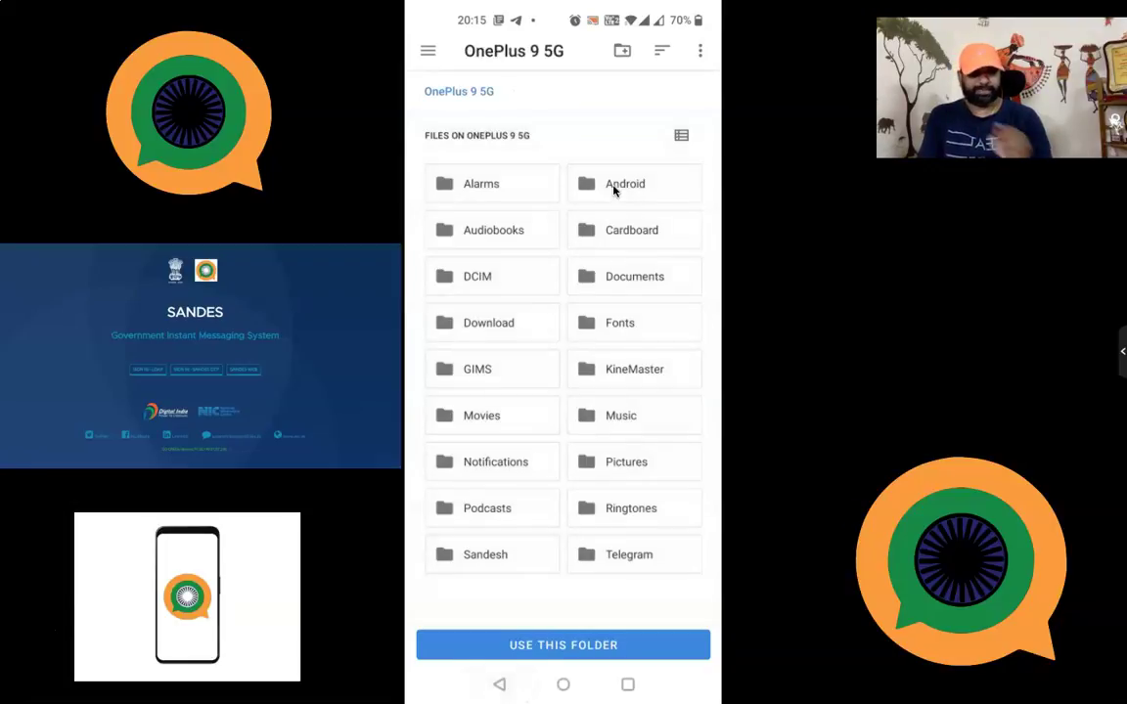
key(Escape)
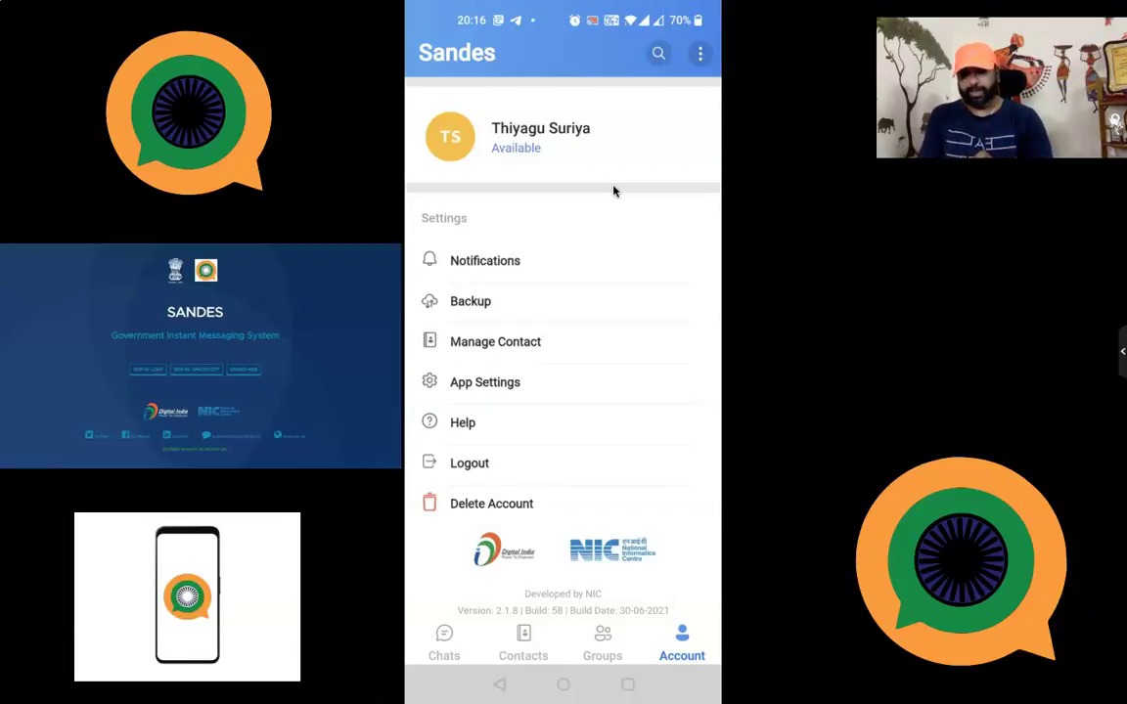
Open the user's profile page from the Sandes Account page.
click(613, 191)
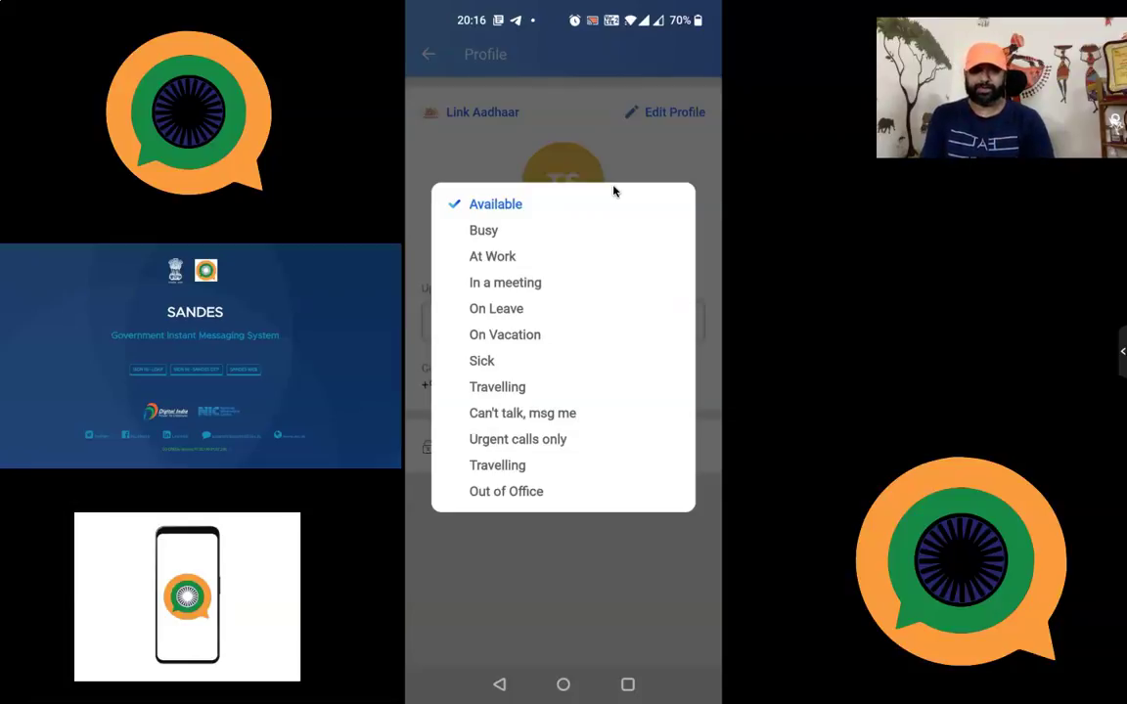
Keep the status as Available and look over the profile form's fields.
click(614, 190)
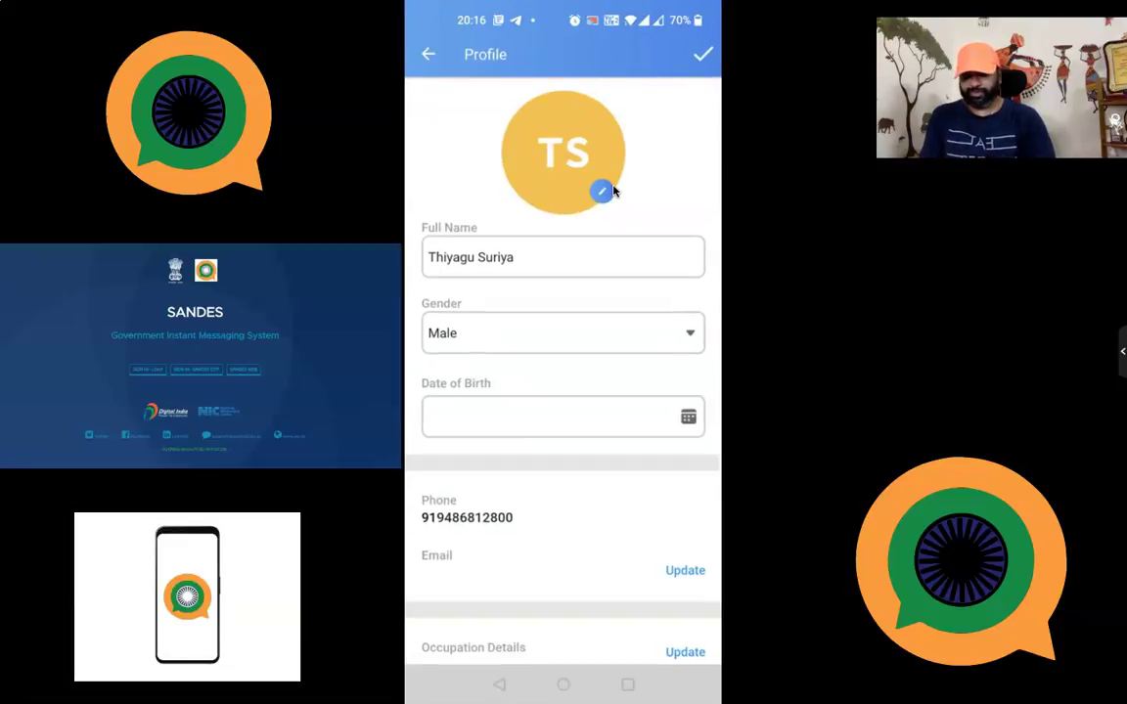
scroll(613, 191, down, 1)
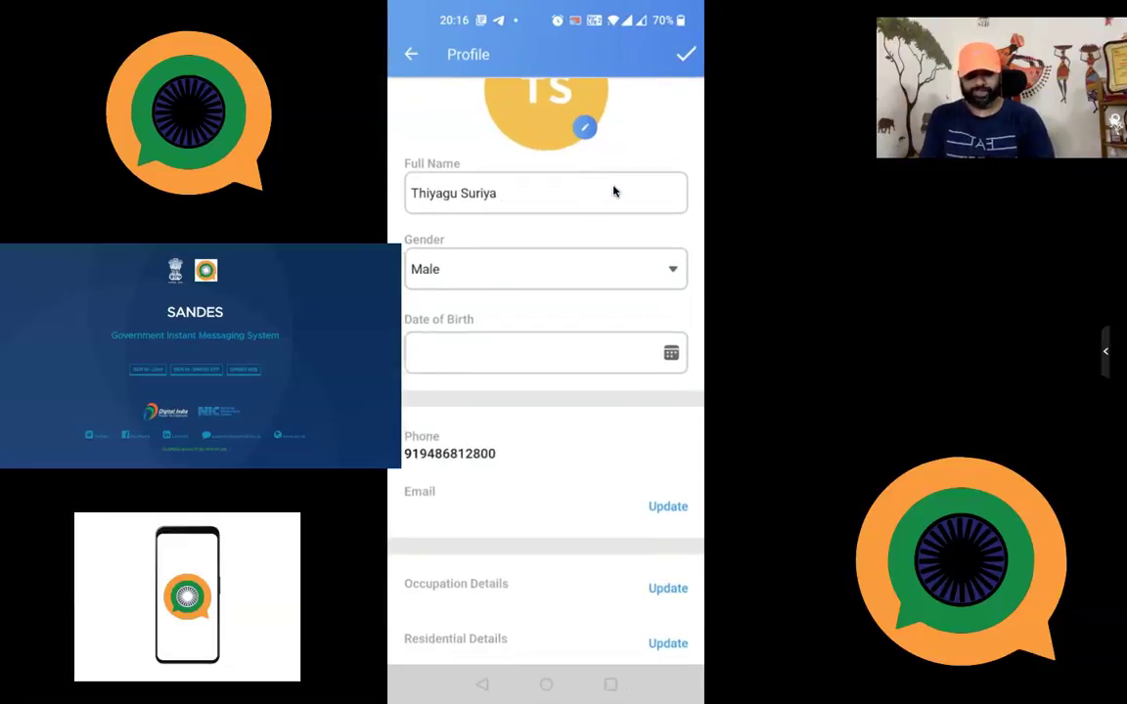